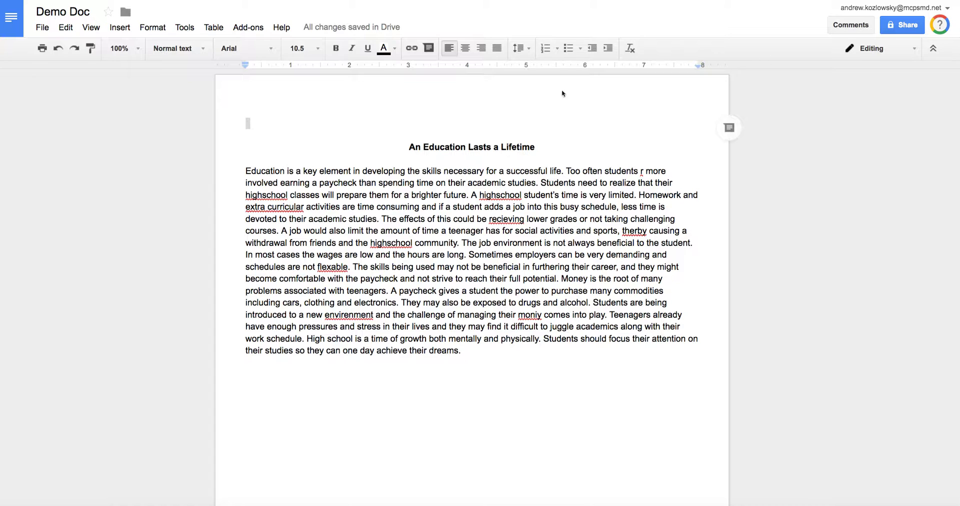
# Apply the spelling suggestions to replace the first "highschool" with "high school" and the "r" after "students" with "are".
pyautogui.rightClick(268, 195)
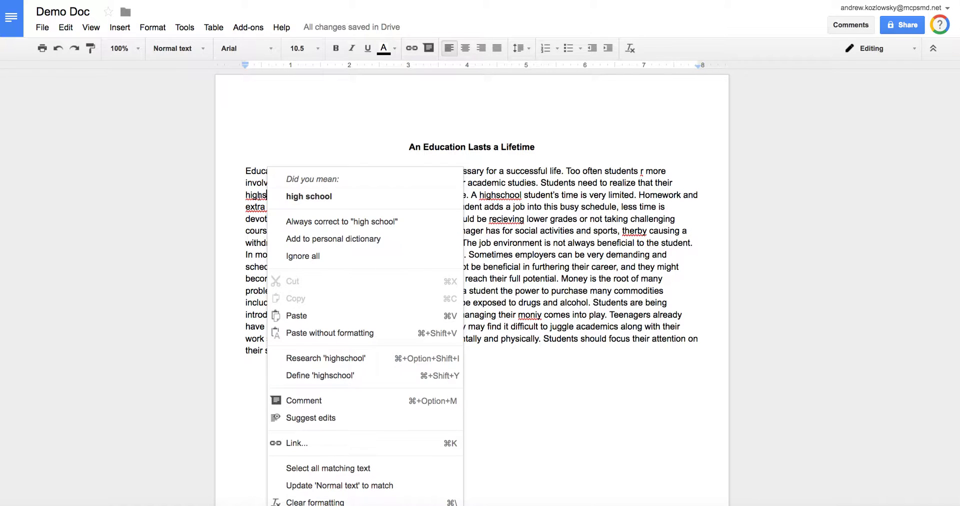
pyautogui.click(301, 197)
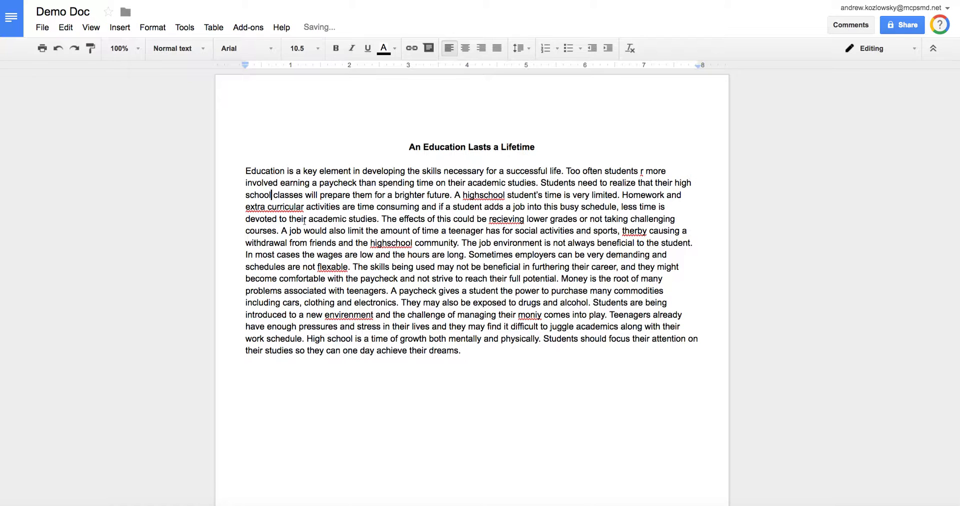
pyautogui.rightClick(642, 171)
pyautogui.click(643, 172)
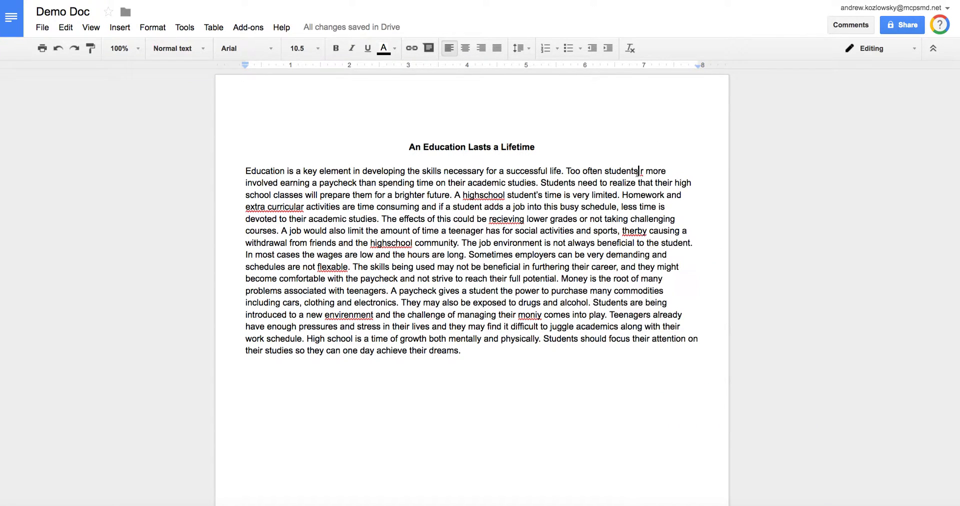
pyautogui.rightClick(643, 175)
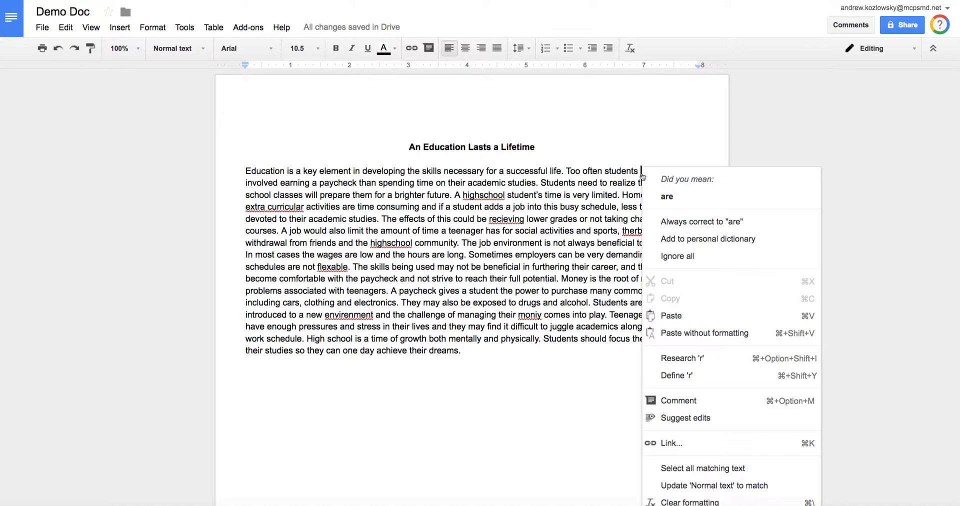
pyautogui.click(673, 198)
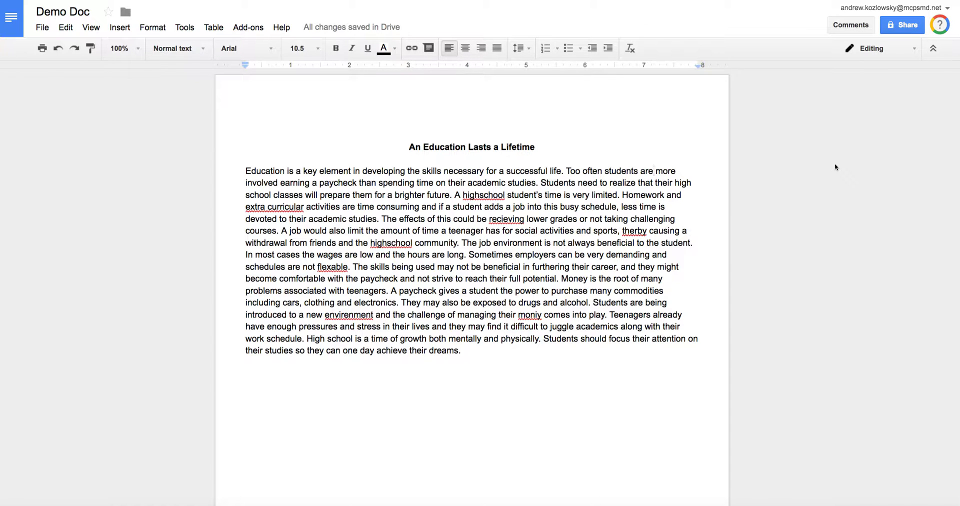
# Switch the document to Suggesting mode and suggest replacing "highschool" before "student's time" with "high school".
pyautogui.click(908, 49)
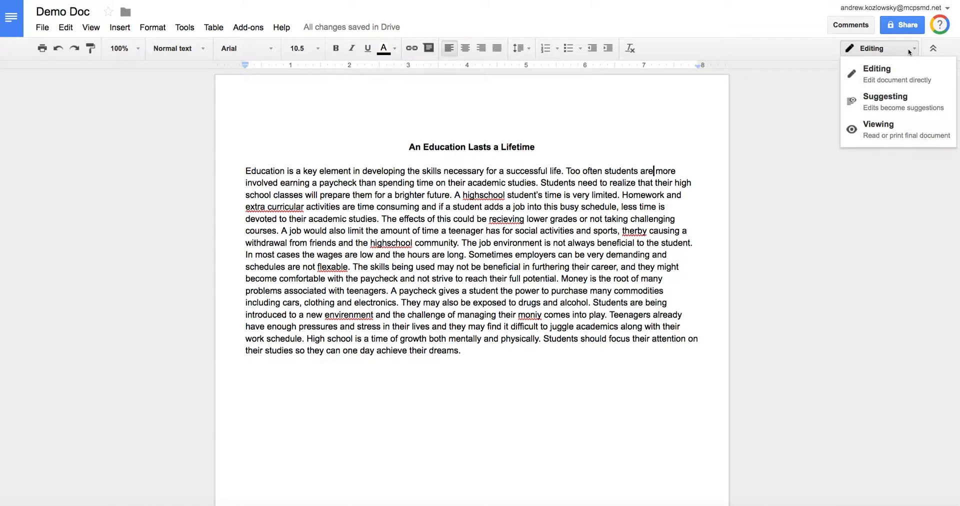
pyautogui.click(898, 101)
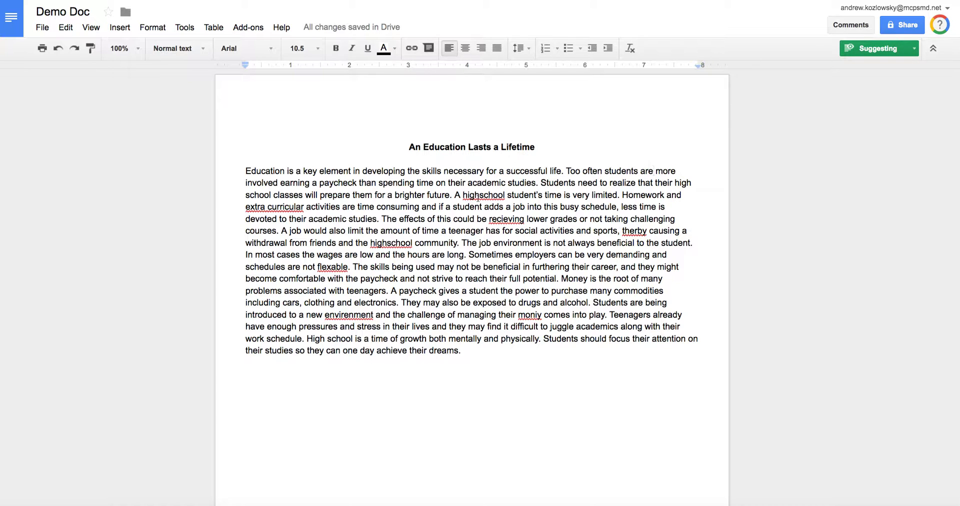
pyautogui.rightClick(485, 195)
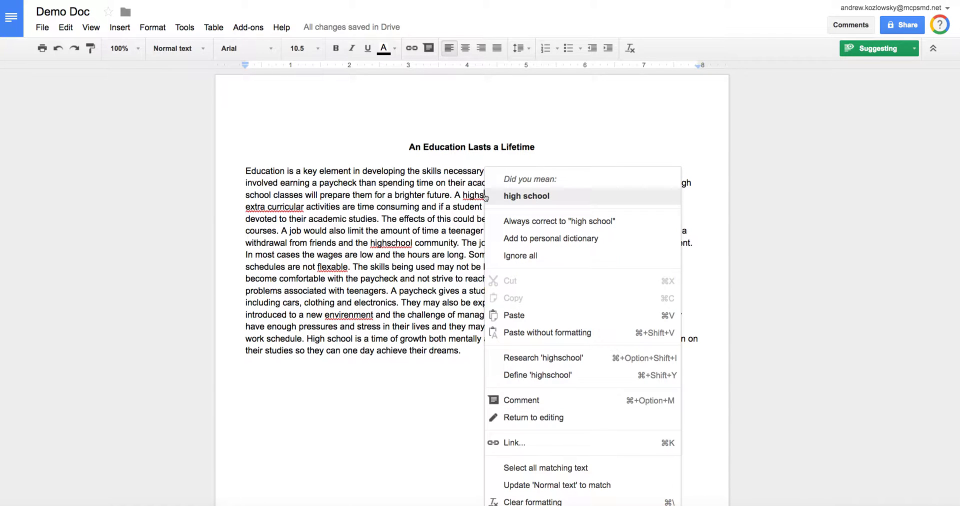
pyautogui.click(534, 198)
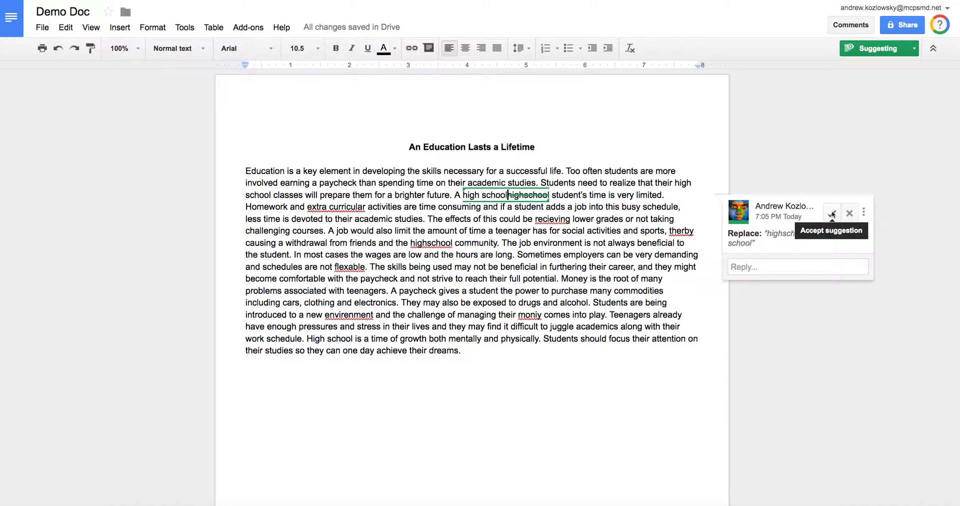
# Accept the suggested "high school" replacement and return the document to Editing mode.
pyautogui.click(864, 213)
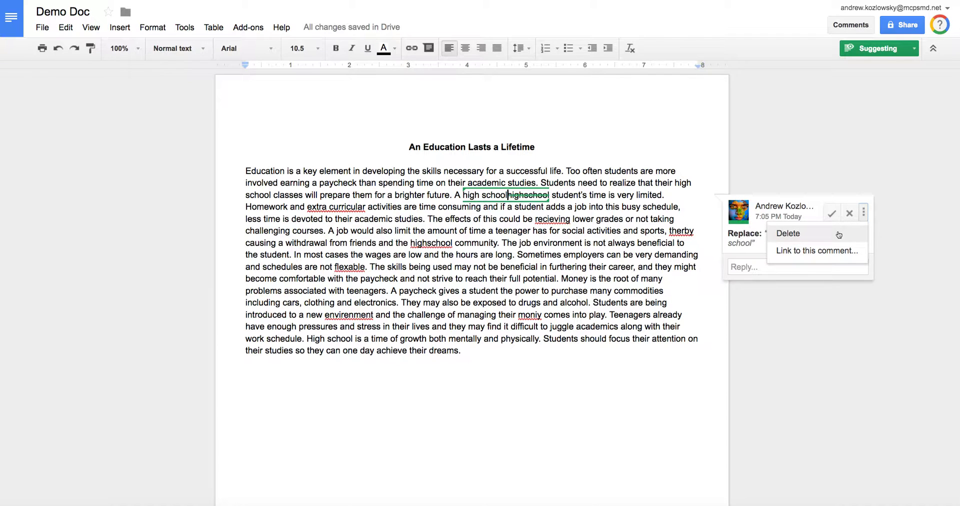
pyautogui.click(822, 211)
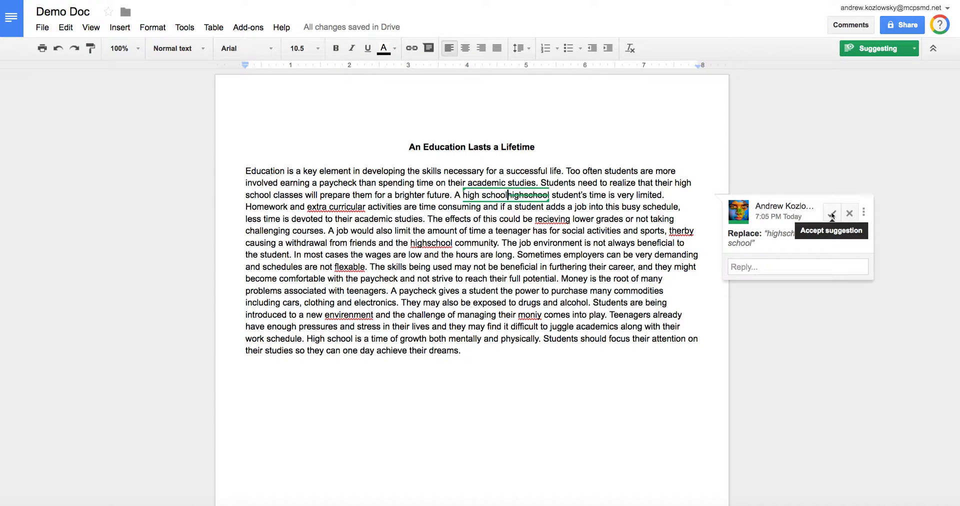
pyautogui.click(831, 214)
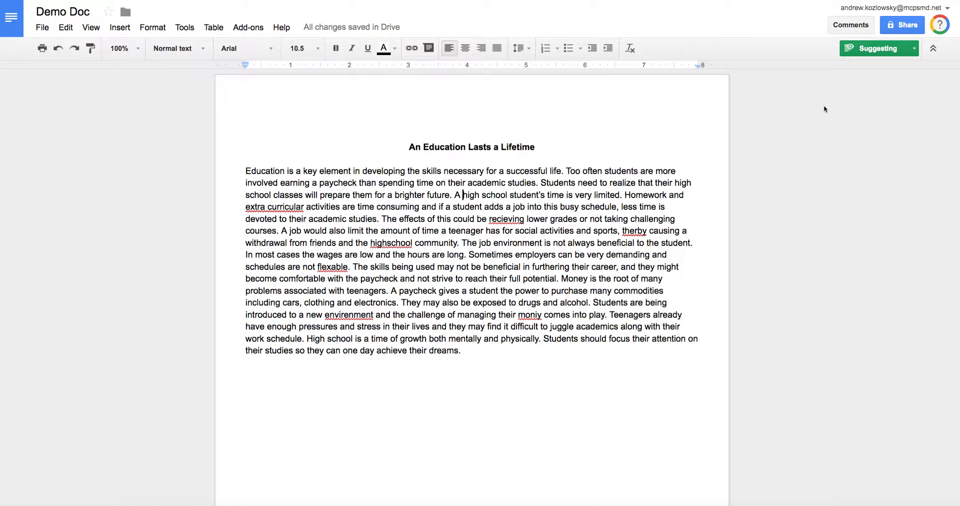
pyautogui.click(915, 49)
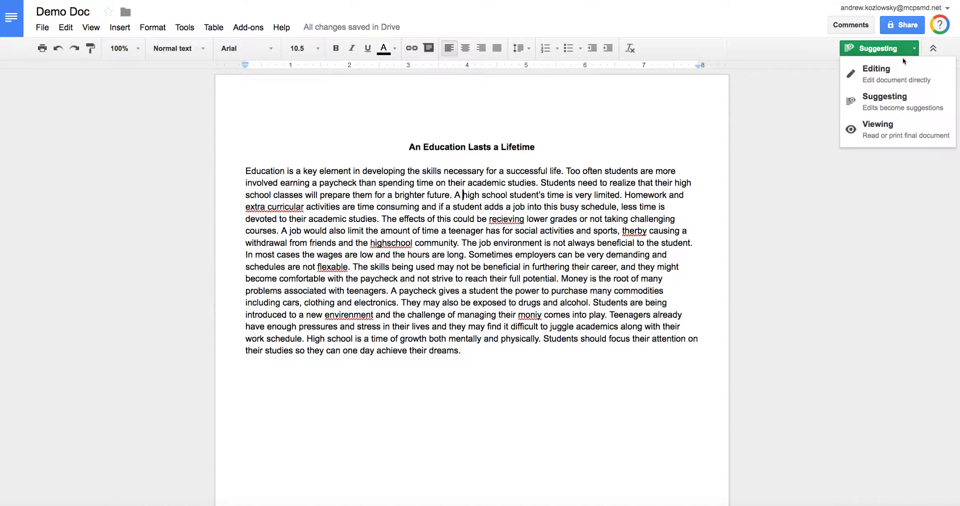
pyautogui.click(898, 68)
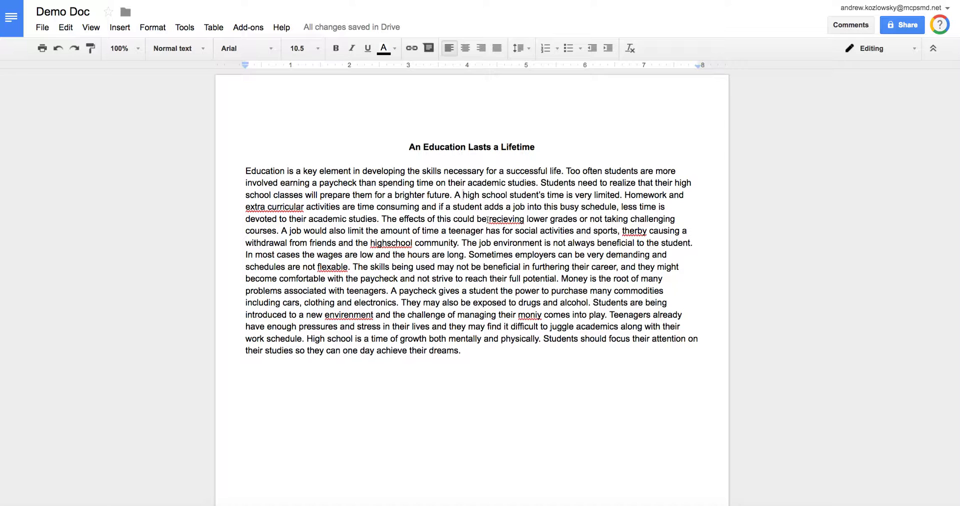
# Add the comment "misspelled word" to the word "recieving" in the essay.
pyautogui.moveTo(488, 219); pyautogui.dragTo(526, 219)
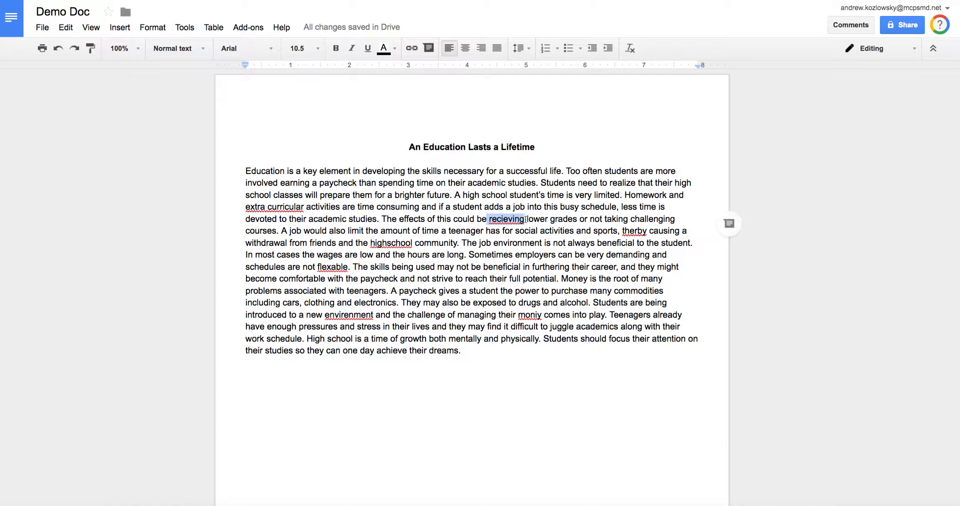
pyautogui.click(848, 25)
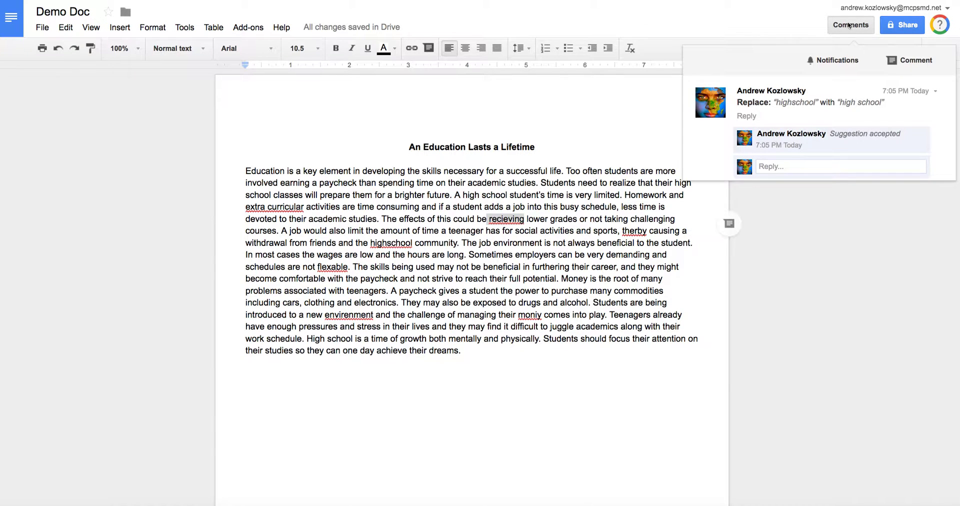
pyautogui.click(911, 64)
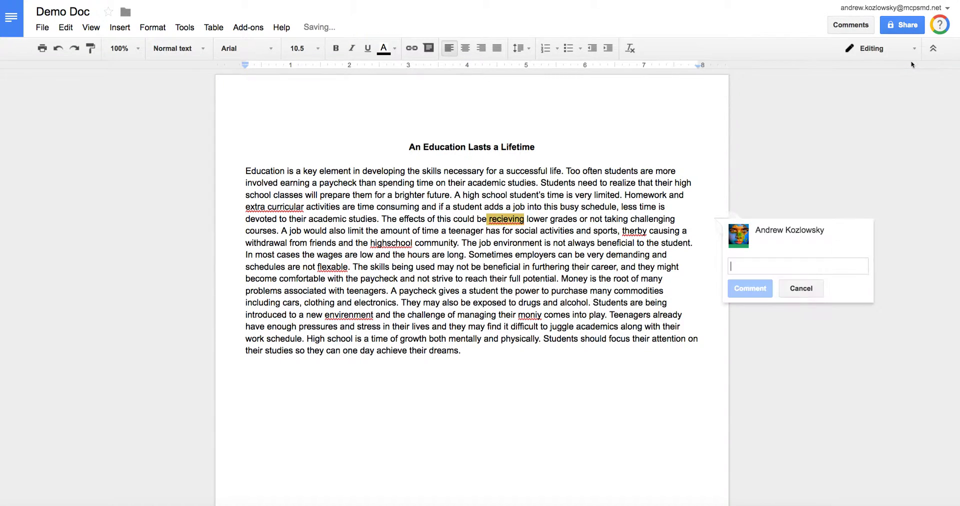
pyautogui.write('misspelled word')
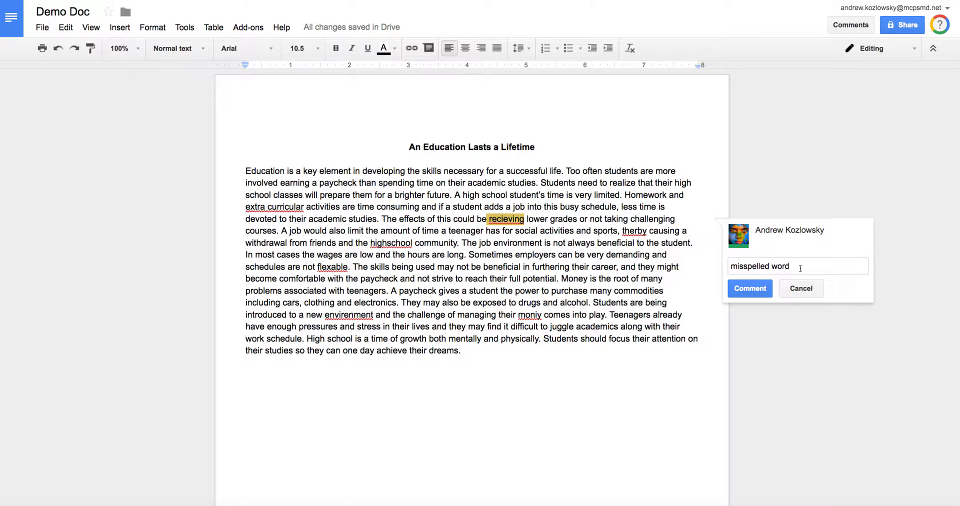
pyautogui.click(754, 287)
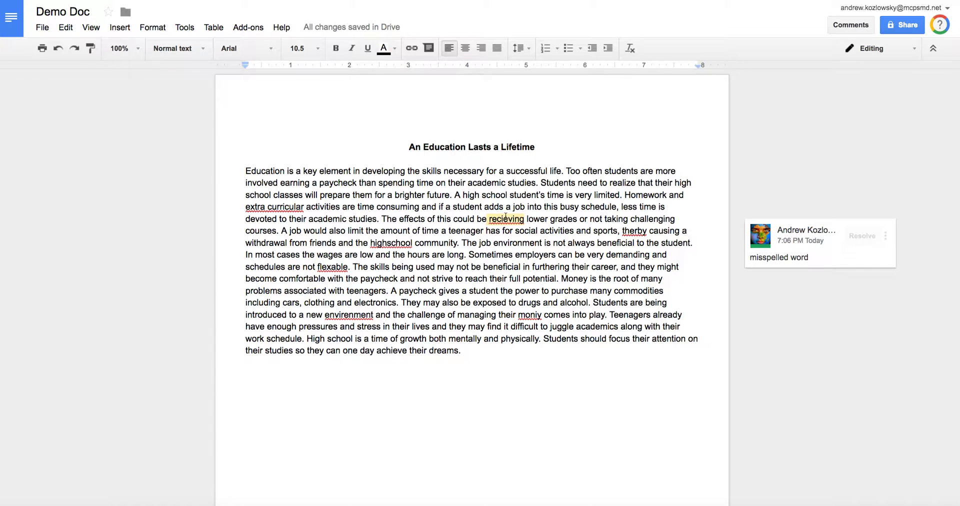
# Correct the commented word "recieving" to "receiving" and resolve its comment.
pyautogui.click(508, 219)
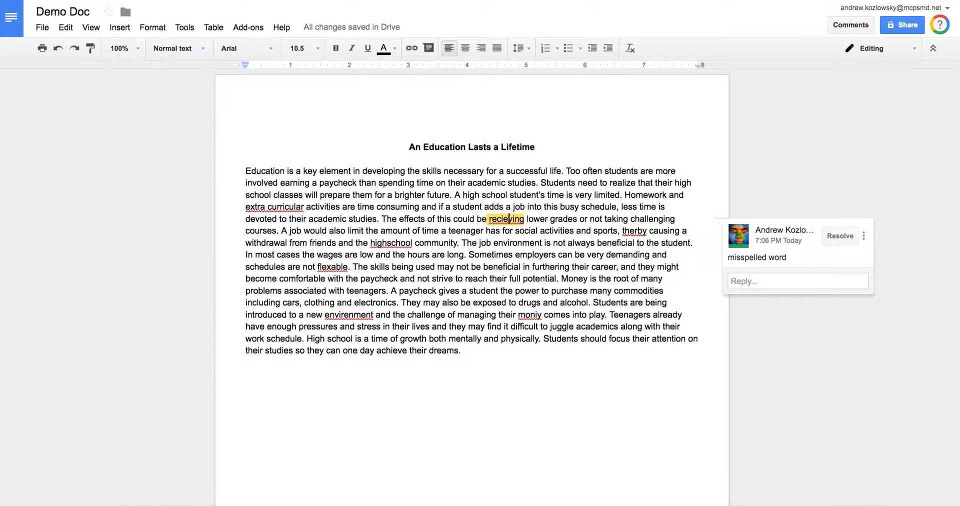
pyautogui.press('BackSpace')
pyautogui.press('BackSpace')
pyautogui.write('eiv')
pyautogui.press('BackSpace')
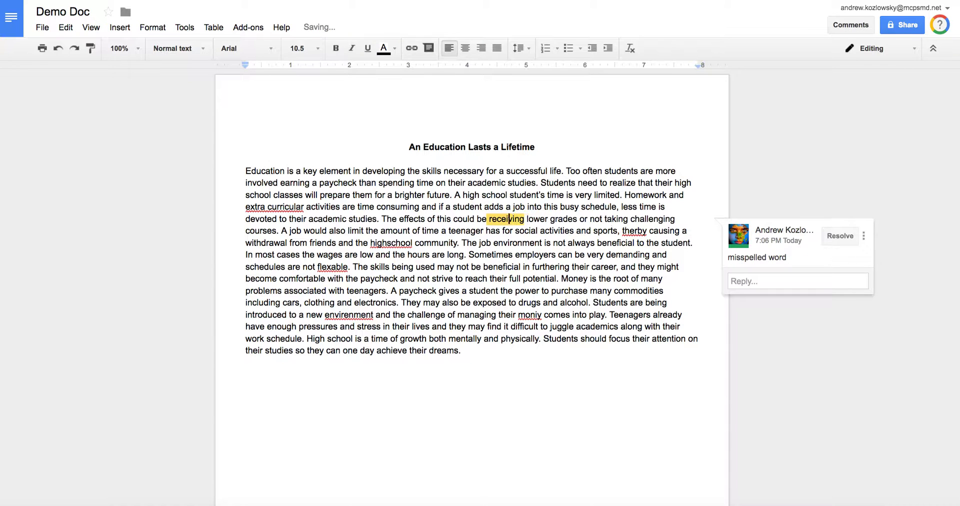
pyautogui.press('Down')
pyautogui.press('Down')
pyautogui.press('Down')
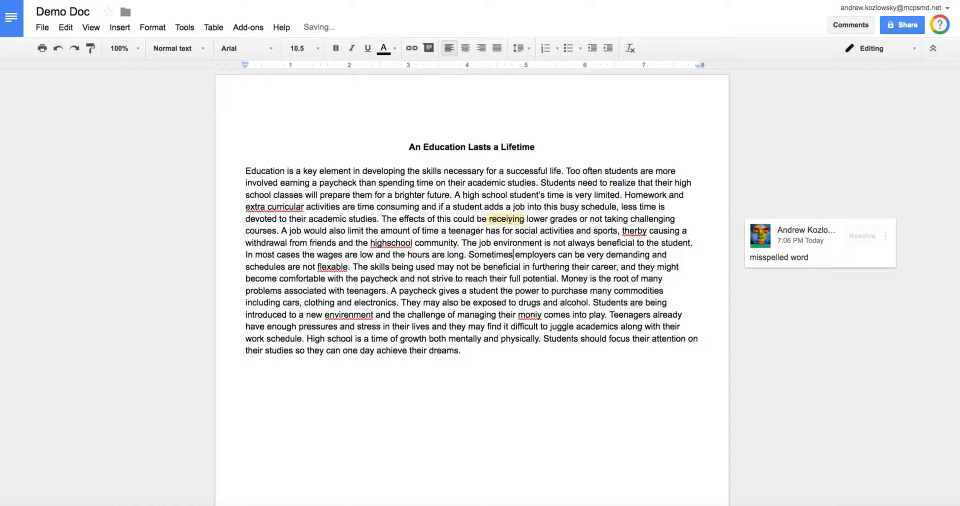
pyautogui.click(863, 236)
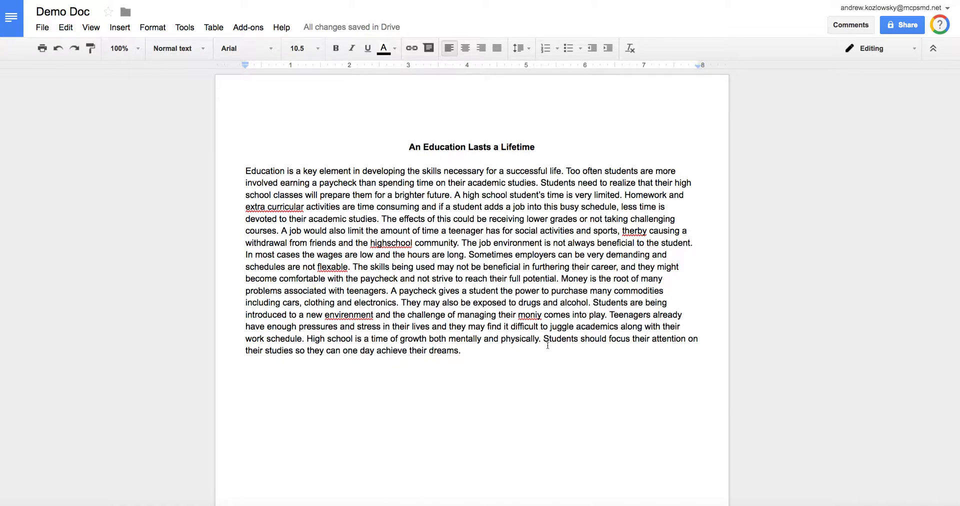
# Comment on the essay's last sentence with "Great point! I'd like to see more info on this however.".
pyautogui.moveTo(544, 338); pyautogui.dragTo(552, 353)
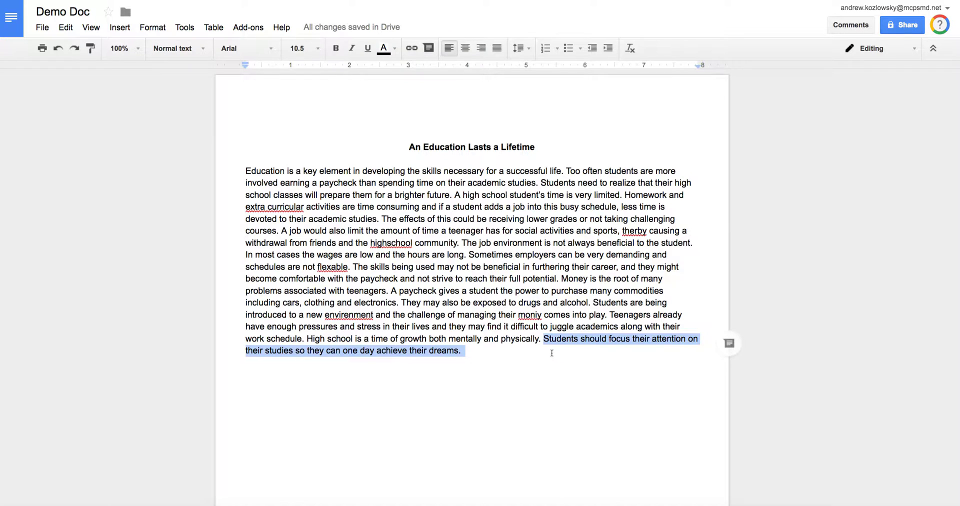
pyautogui.click(730, 345)
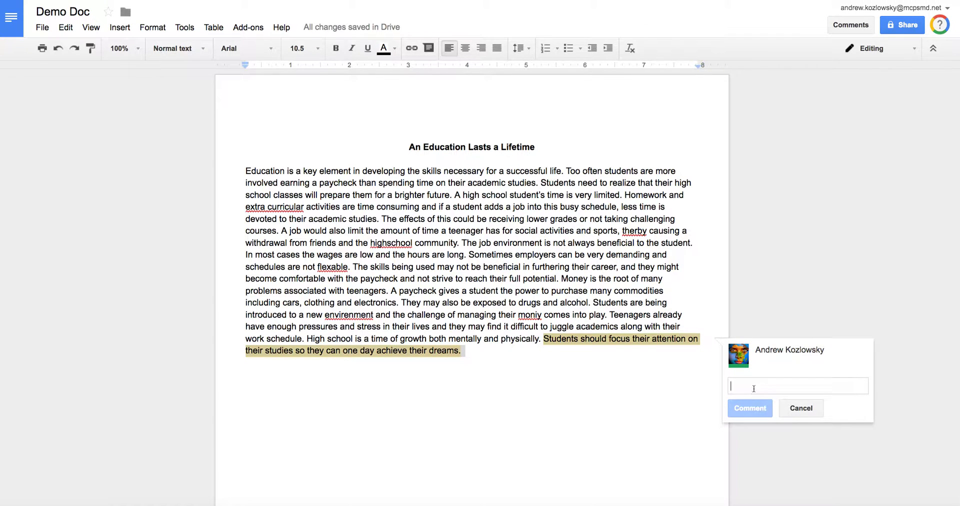
pyautogui.write('Great point')
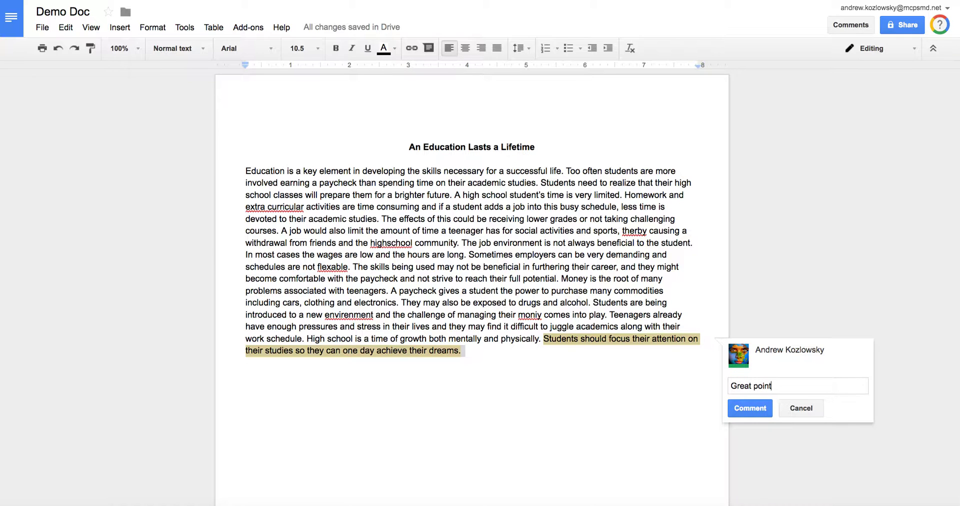
pyautogui.write("! I'd like to see more info on this however.")
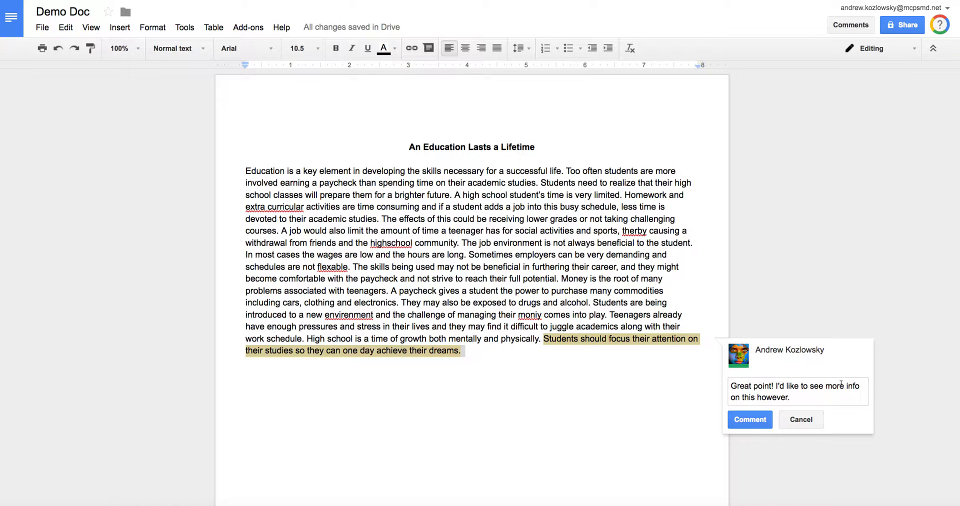
pyautogui.click(763, 420)
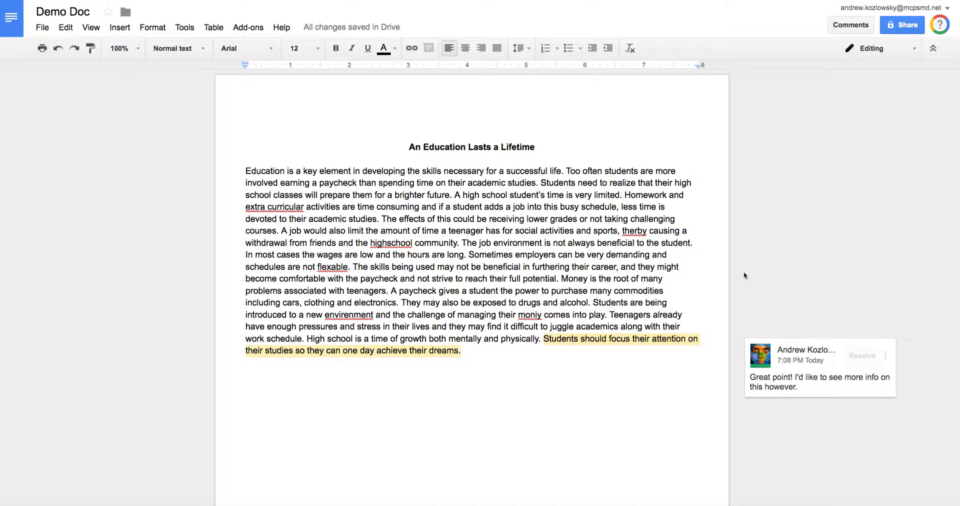
# Open the "Great point!" comment on the last sentence and mark it as resolved.
pyautogui.click(581, 338)
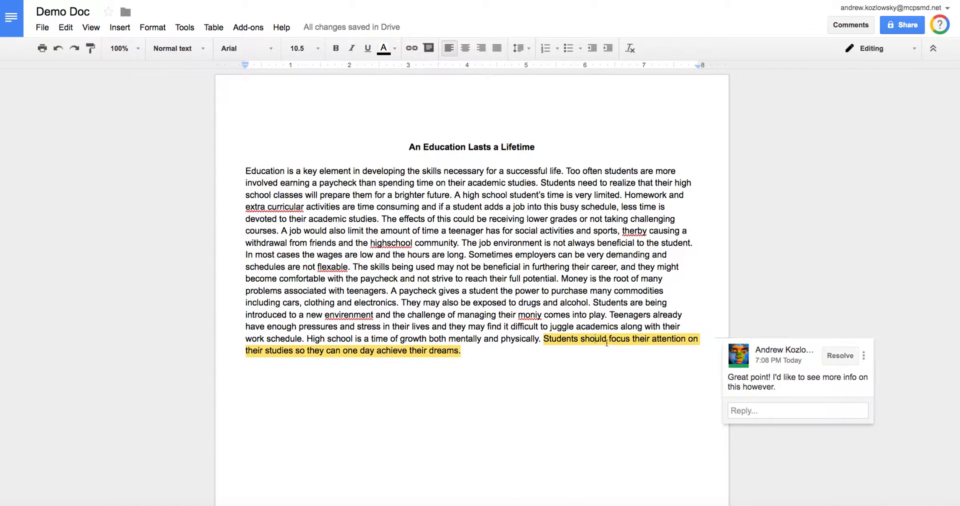
pyautogui.click(466, 353)
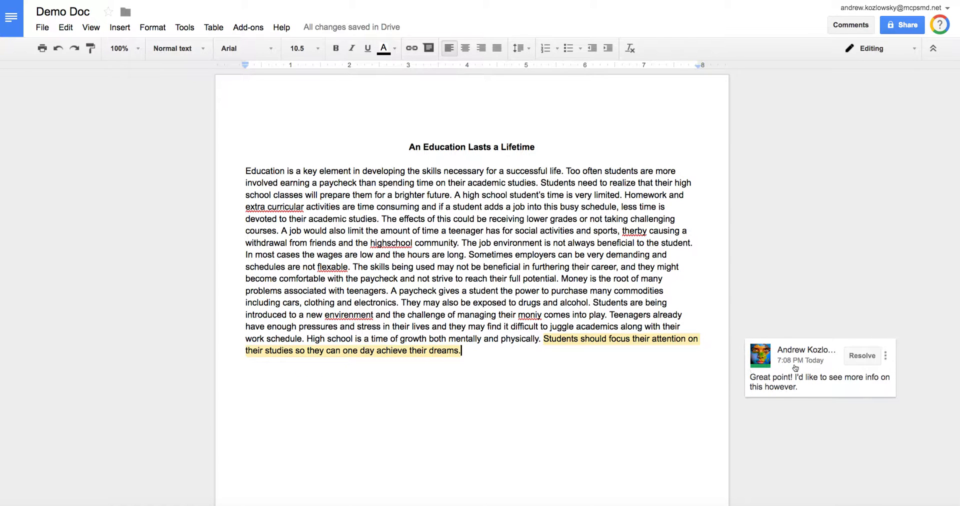
pyautogui.click(828, 380)
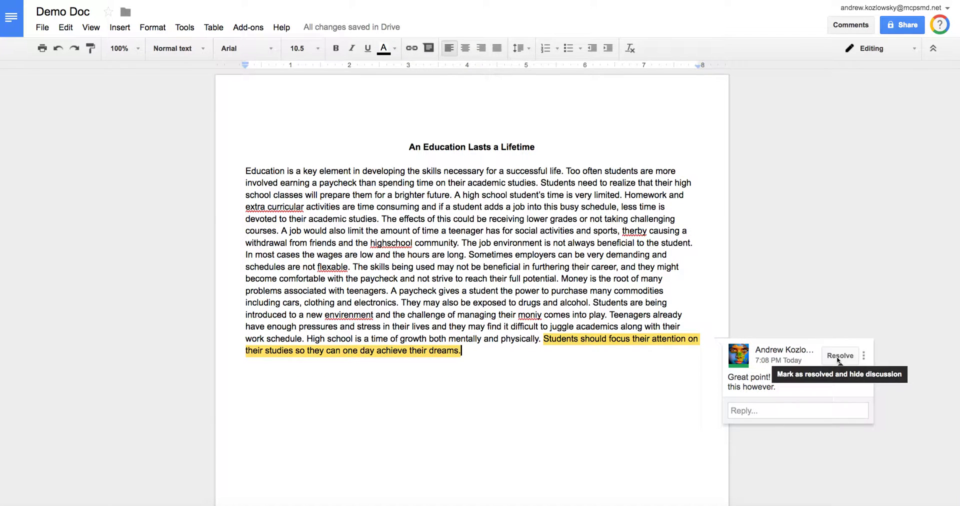
pyautogui.click(838, 357)
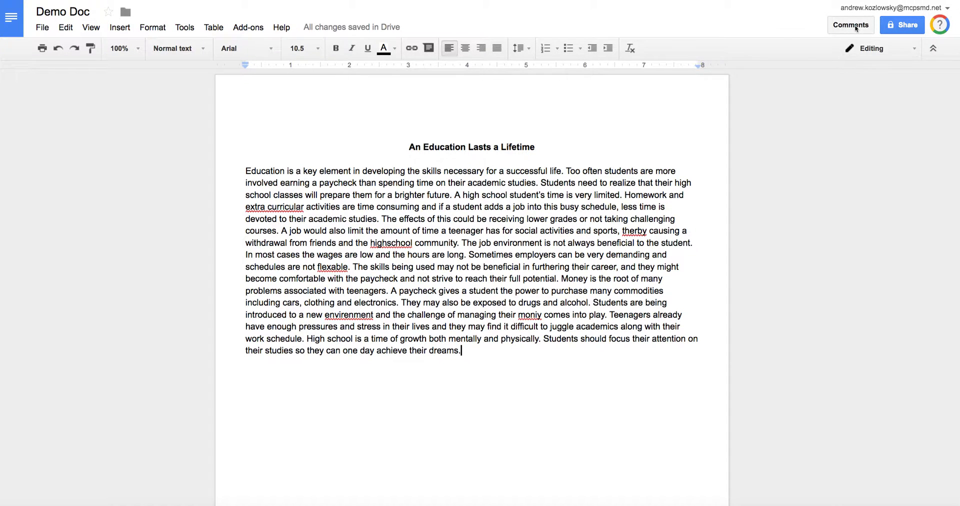
# Review the document's comment history, covering the resolved comments and the accepted suggestion, and close it.
pyautogui.click(854, 27)
pyautogui.scroll(-2, 786, 234)
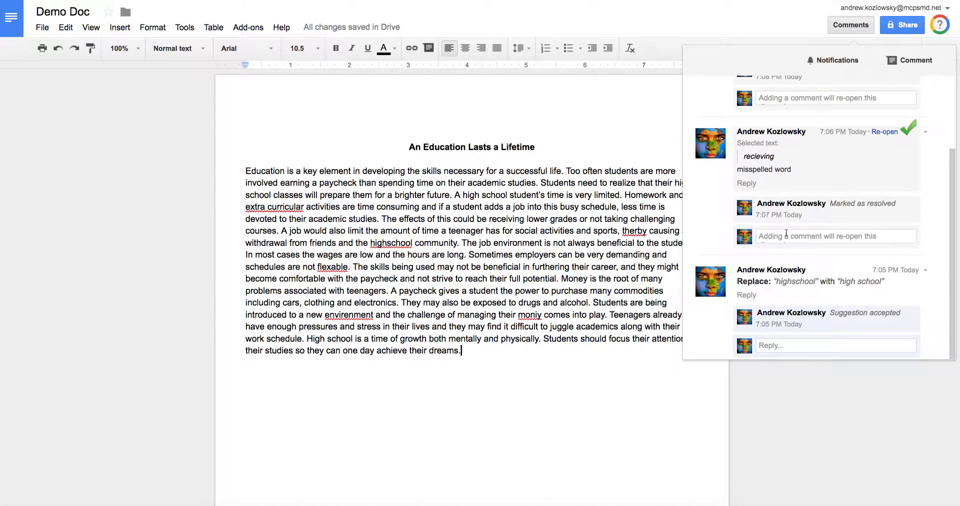
pyautogui.scroll(2, 786, 233)
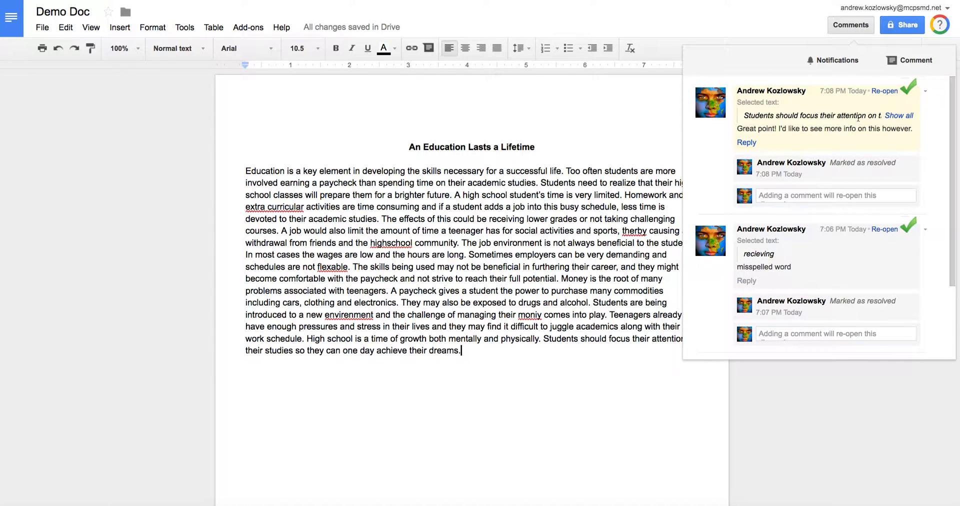
pyautogui.click(806, 22)
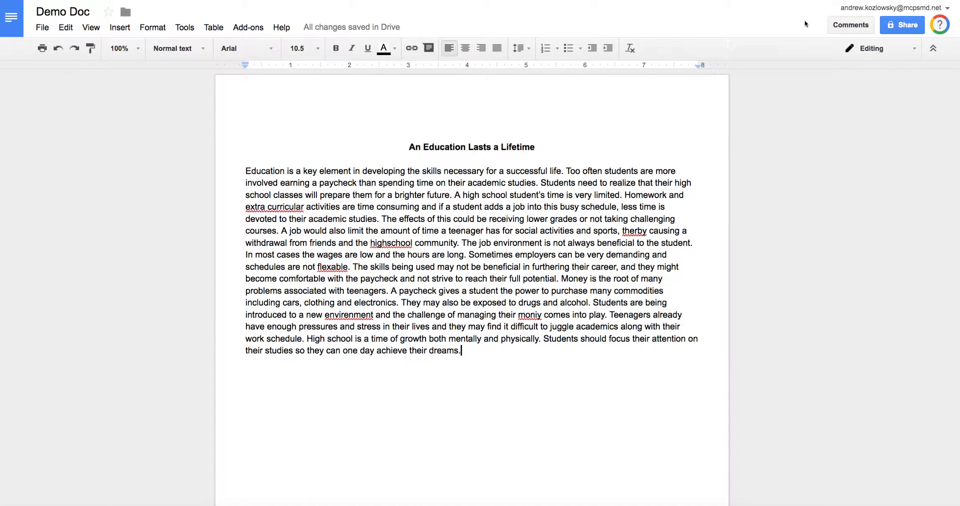
pyautogui.click(840, 27)
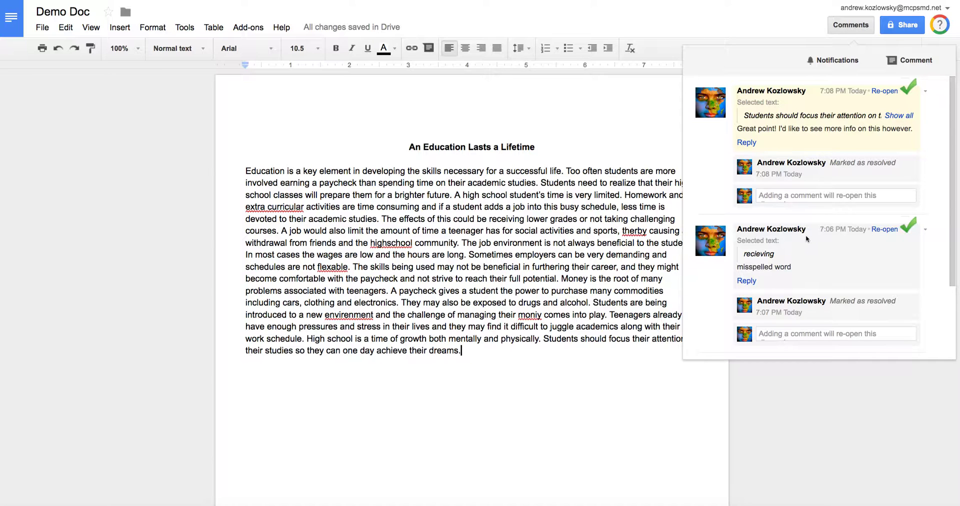
pyautogui.scroll(-3, 806, 235)
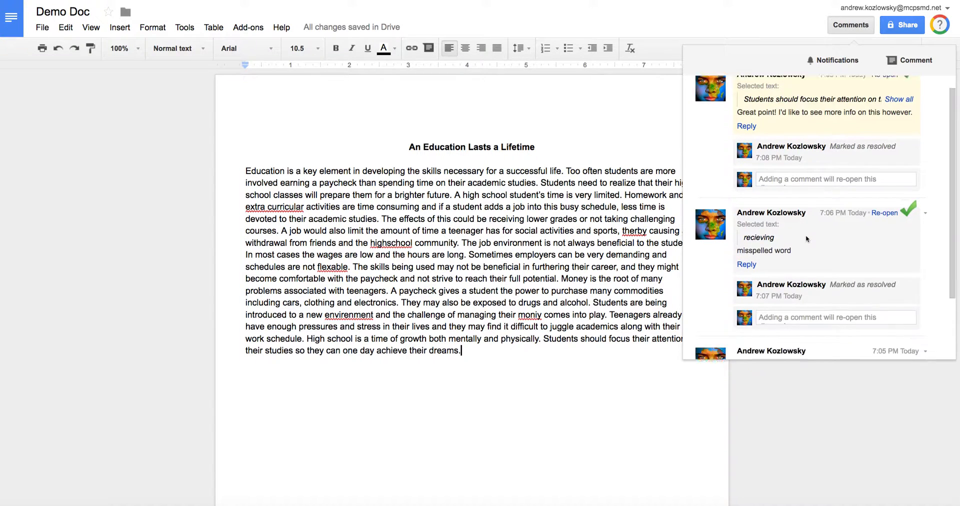
pyautogui.scroll(3, 800, 190)
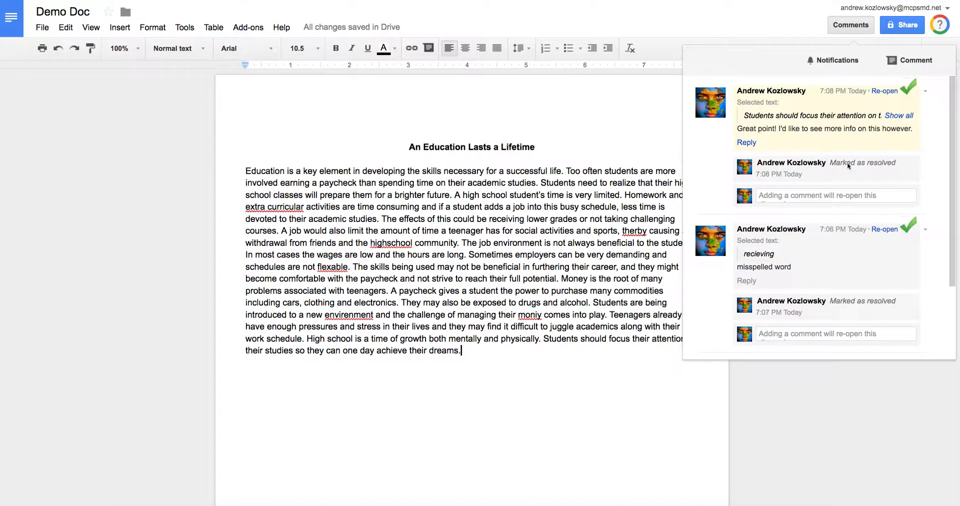
pyautogui.scroll(-2, 907, 248)
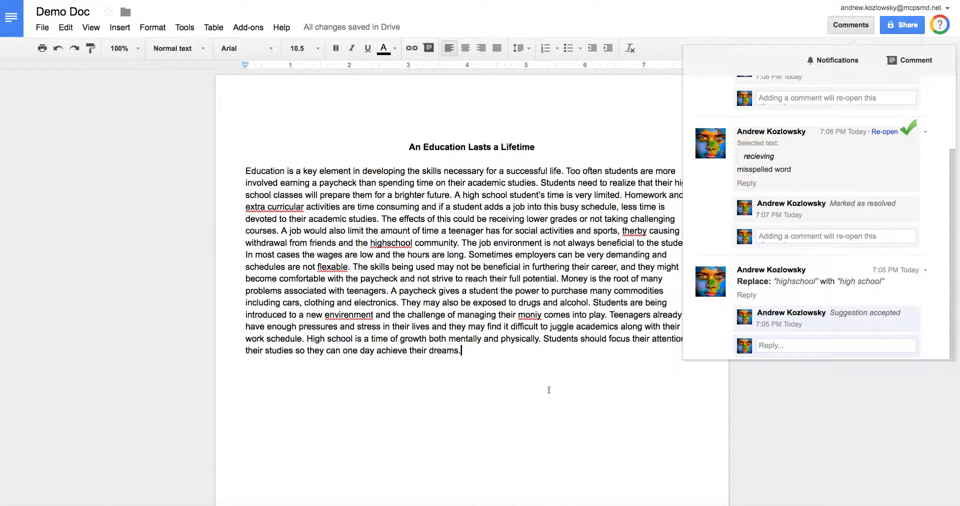
pyautogui.click(512, 360)
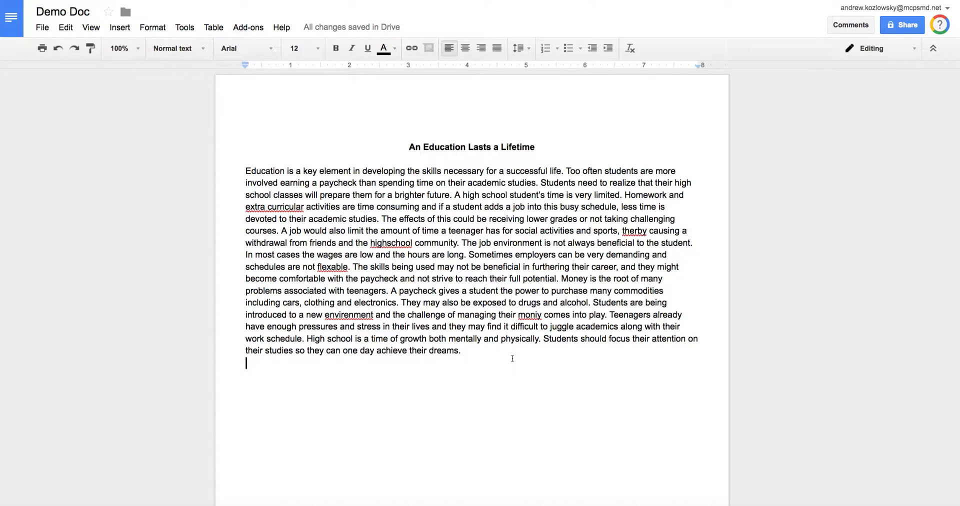